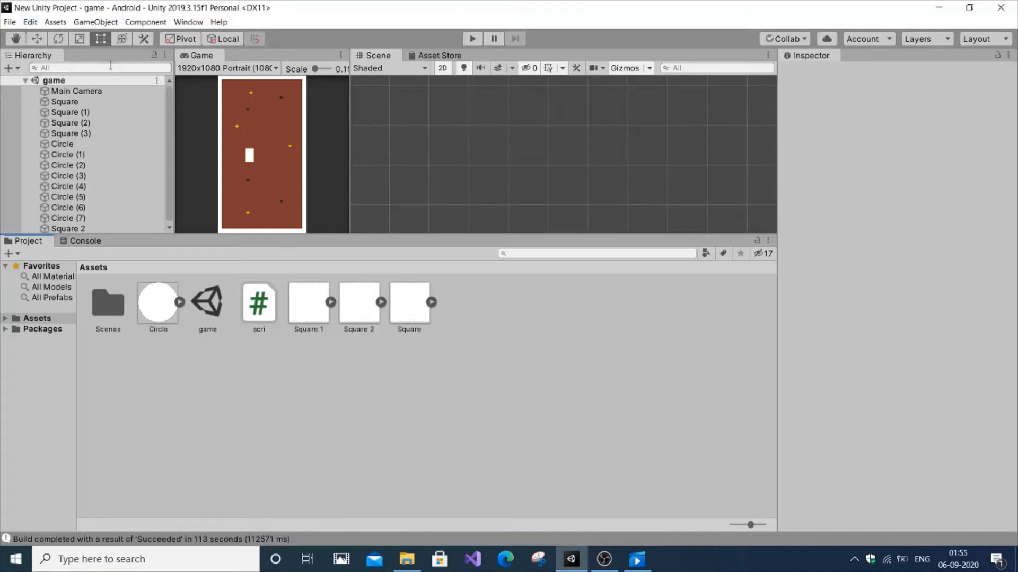
Review the External Tools settings in Unity's Preferences, then dismiss the window.
click(29, 22)
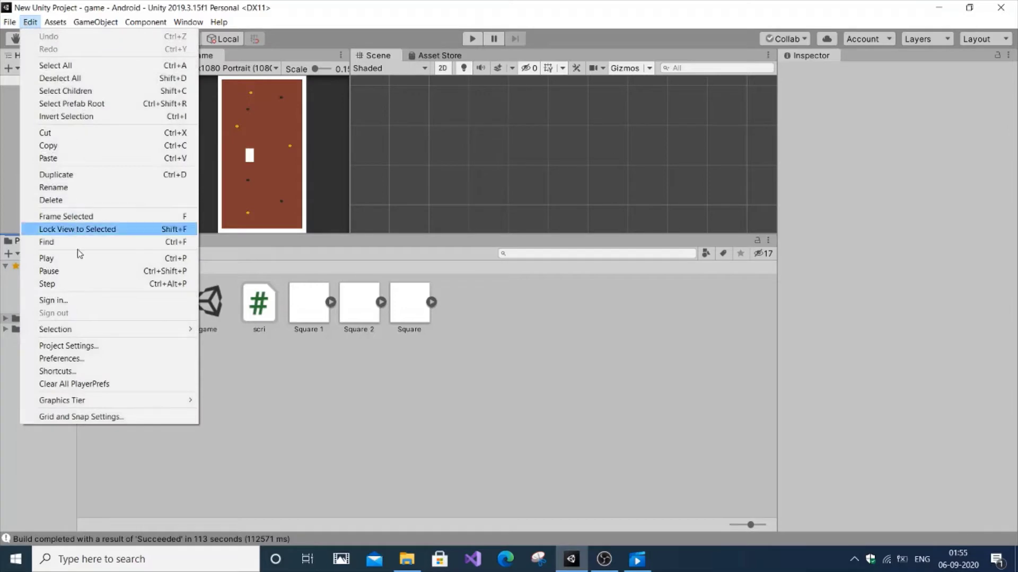
click(71, 359)
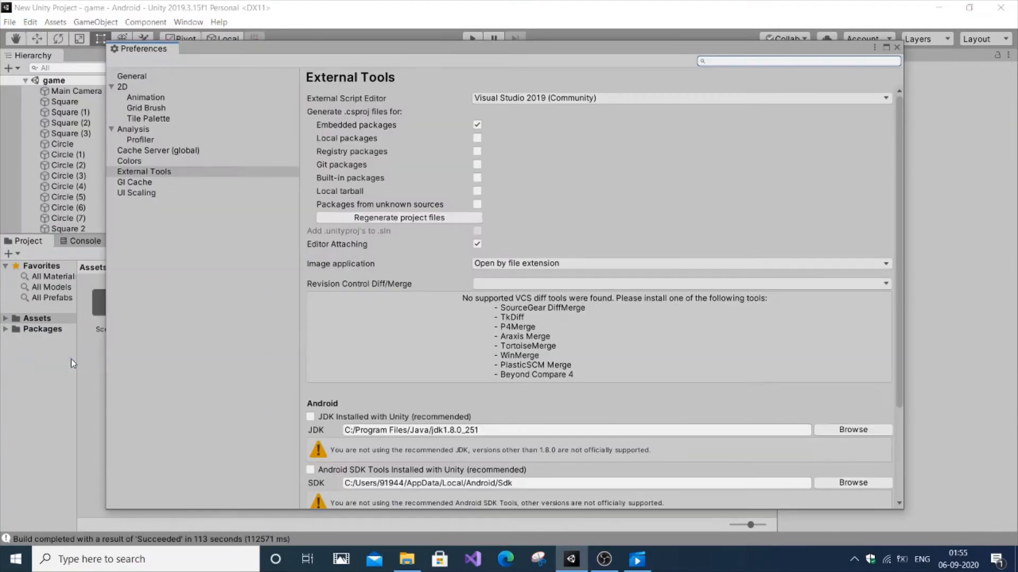
click(144, 172)
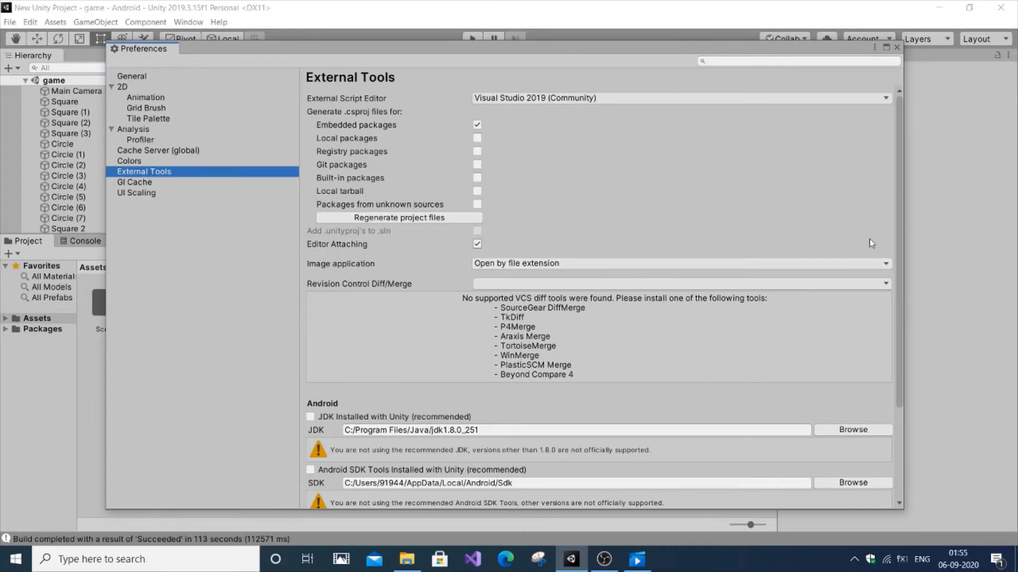
drag(899, 226, 921, 342)
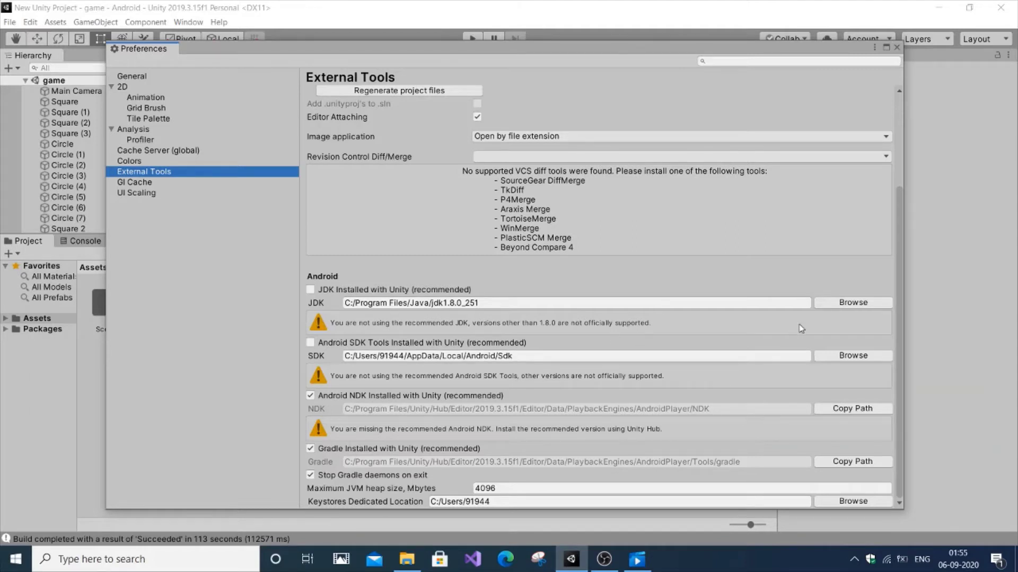
click(896, 47)
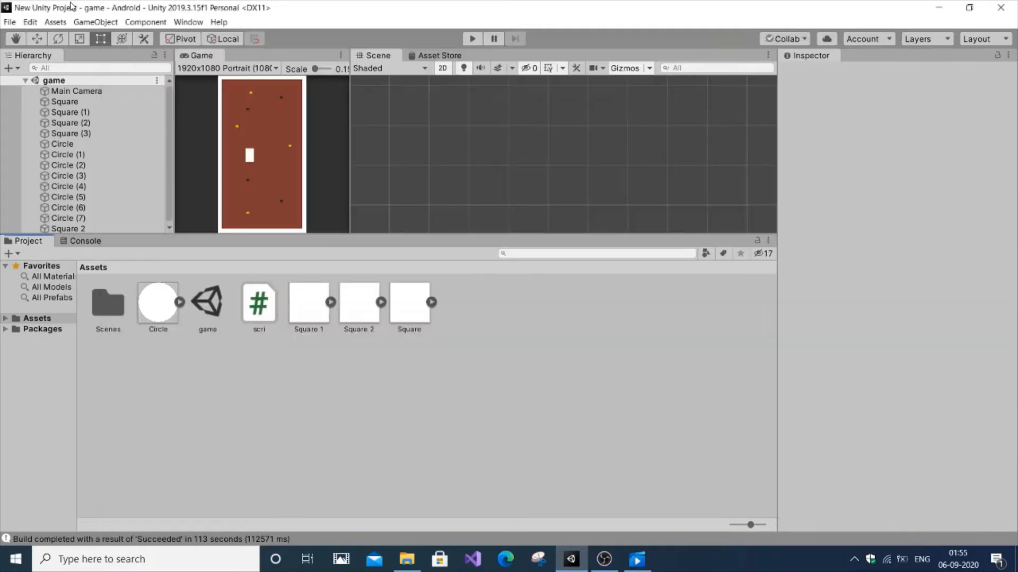
Bring up Build Settings for Android and keep Run Device on Default device.
click(11, 22)
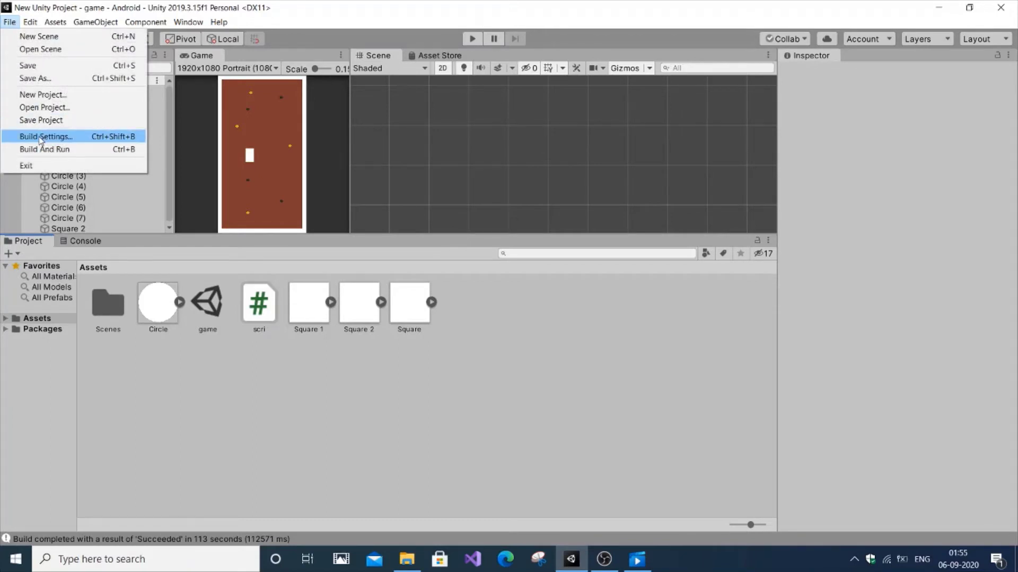
click(42, 138)
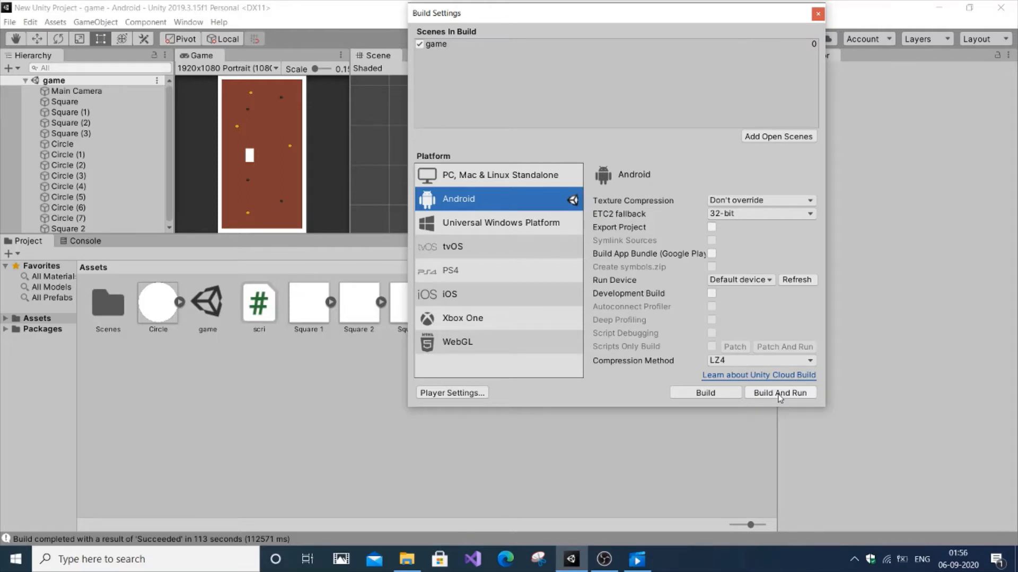
click(758, 281)
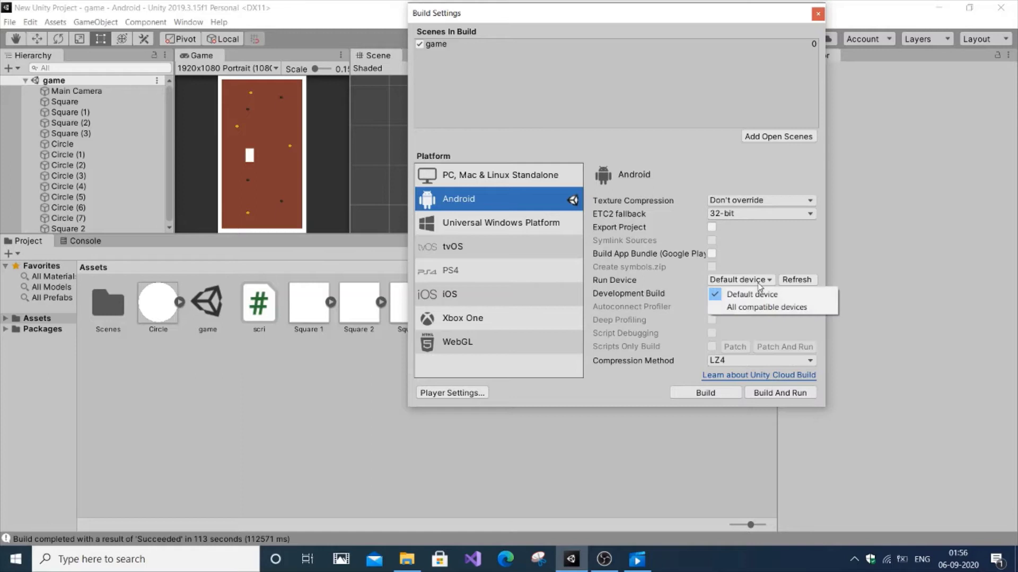
click(757, 266)
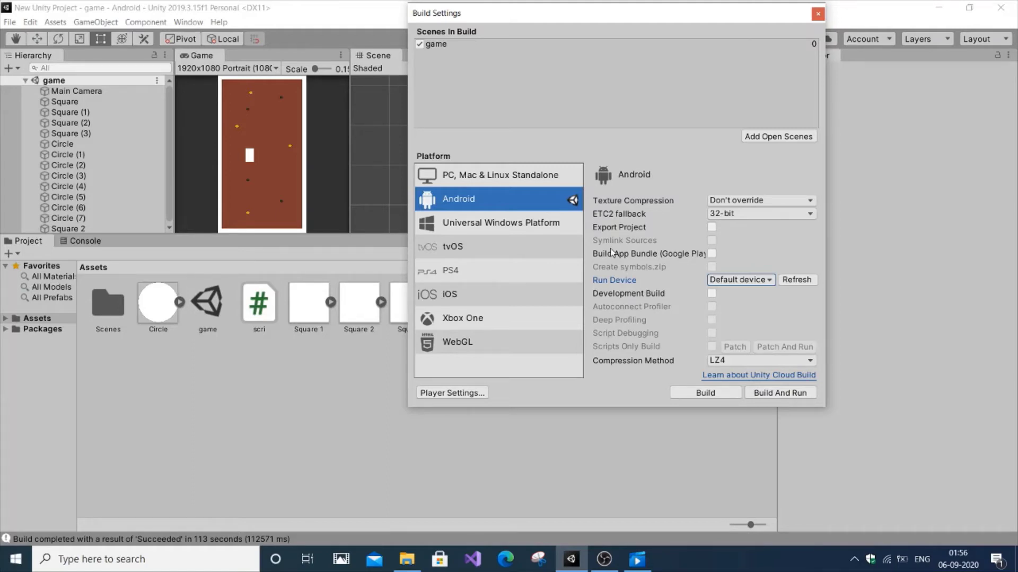
Start the Android build and choose This PC as the save location.
click(705, 393)
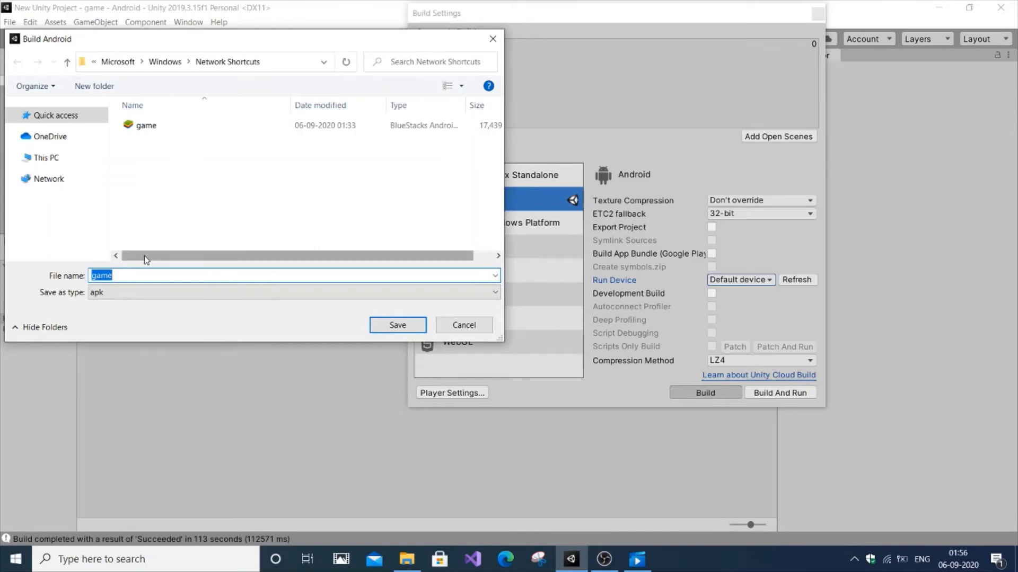
click(133, 274)
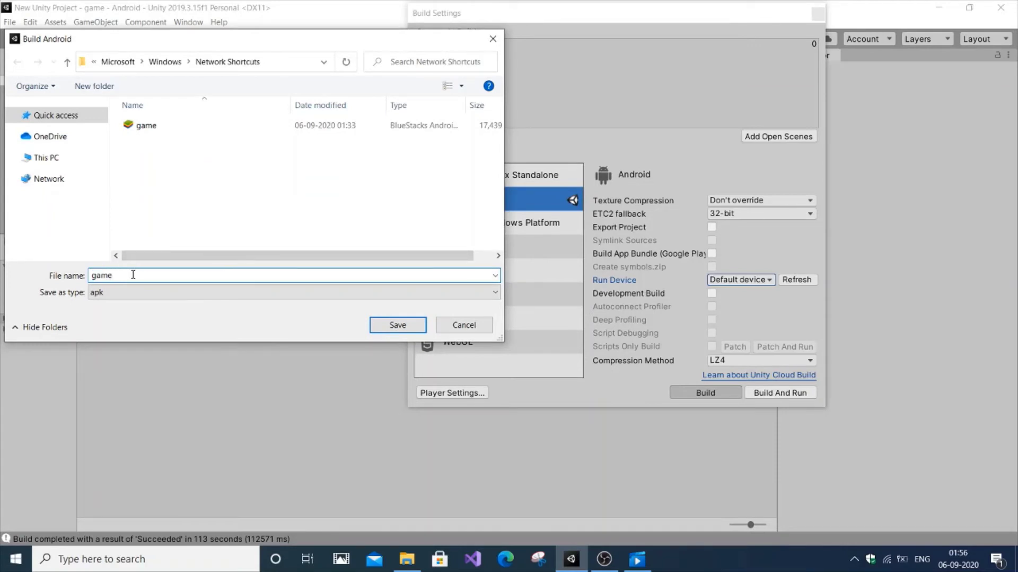
key(BackSpace)
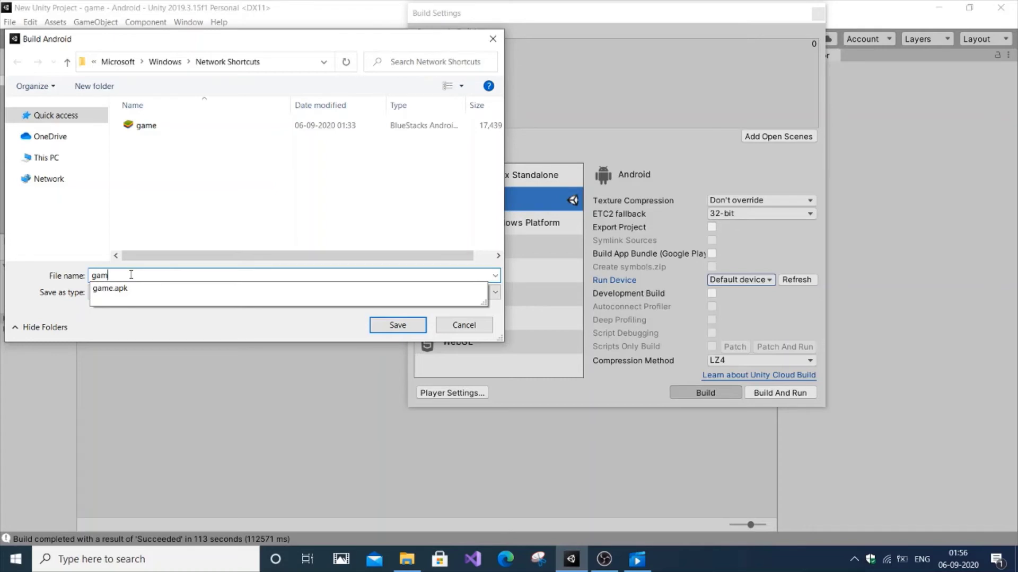
click(53, 158)
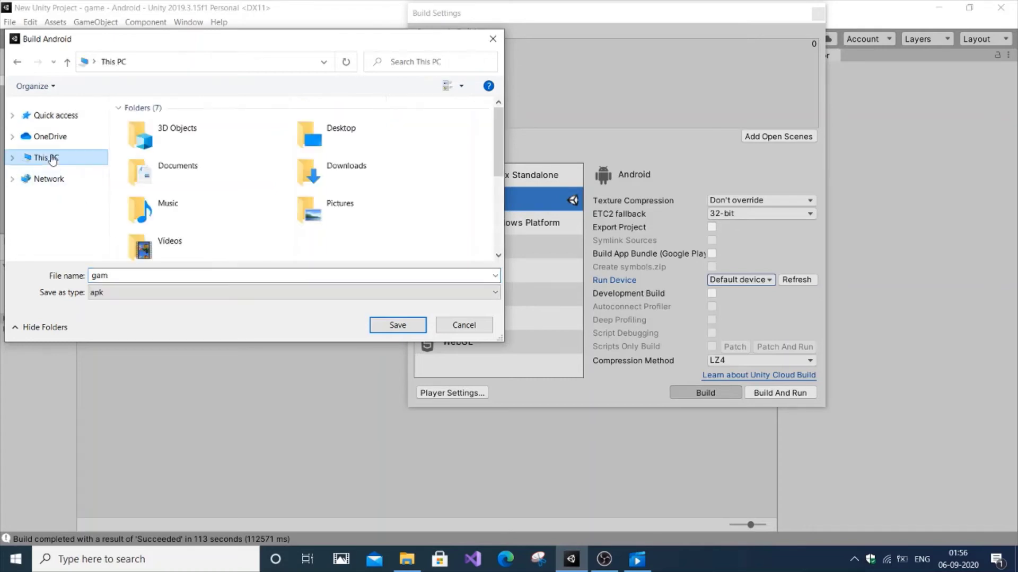
Replace the output file name with newgame and confirm the save.
click(195, 276)
double_click(199, 278)
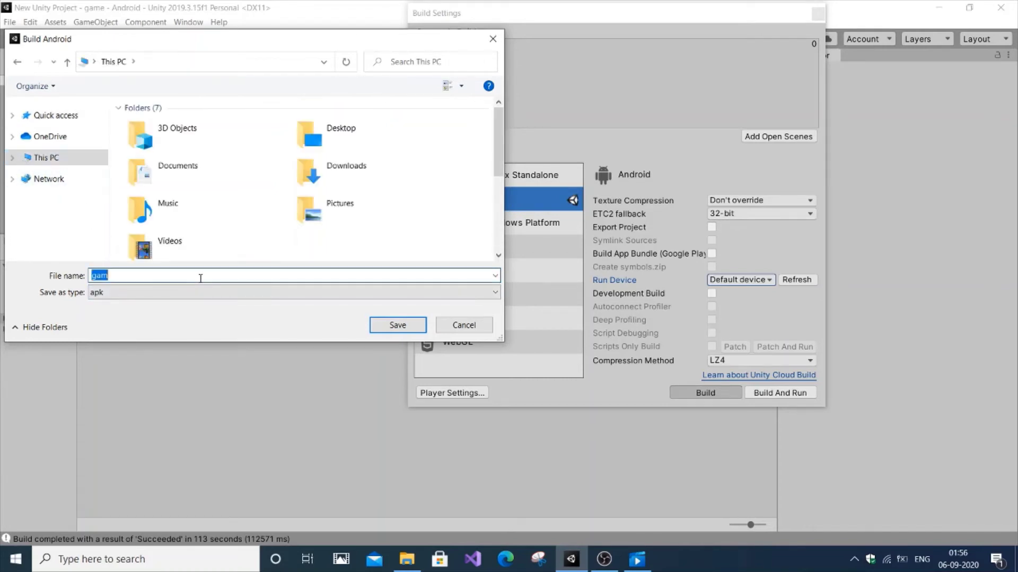
key(BackSpace)
text(newgam)
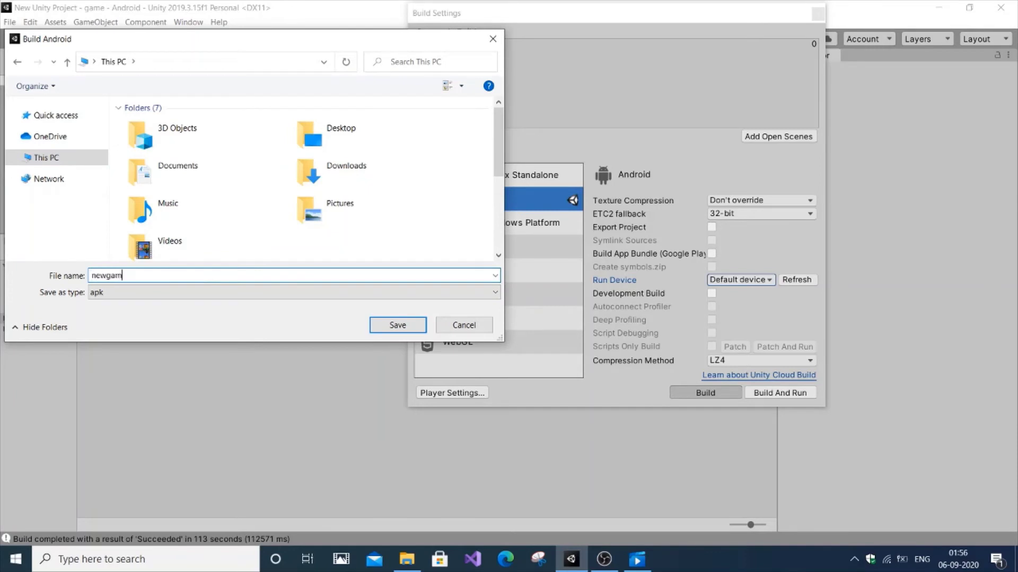
text(e)
key(Return)
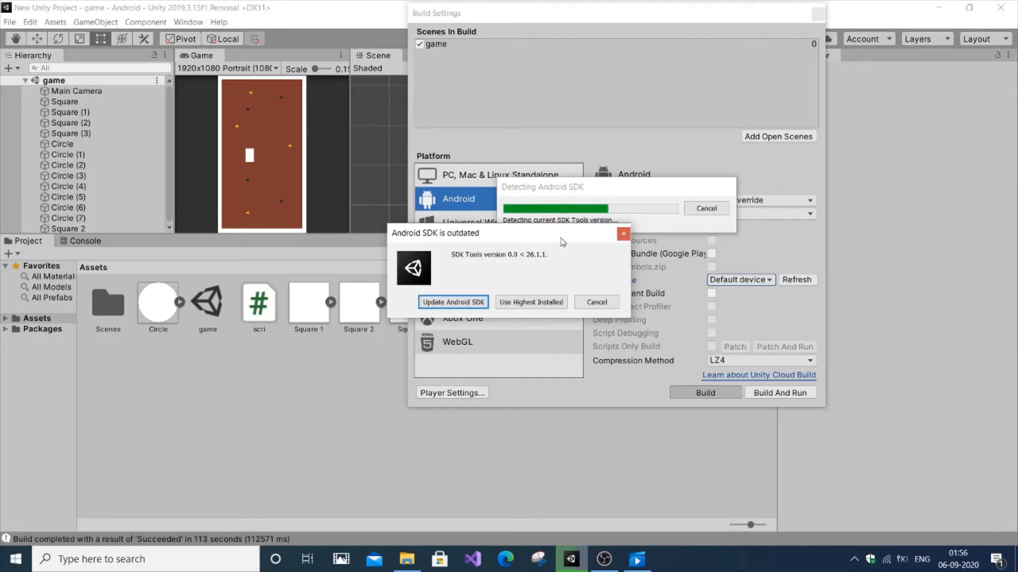
Resolve the outdated SDK prompt with Use Highest Installed so the build completes.
click(541, 302)
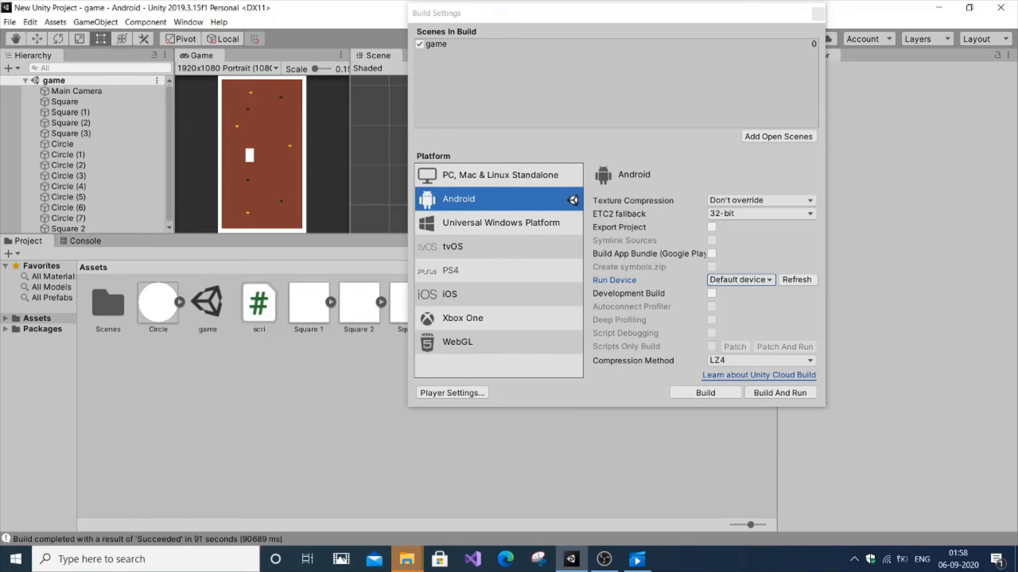
Refresh This PC in File Explorer and select the new newgame package file.
click(377, 499)
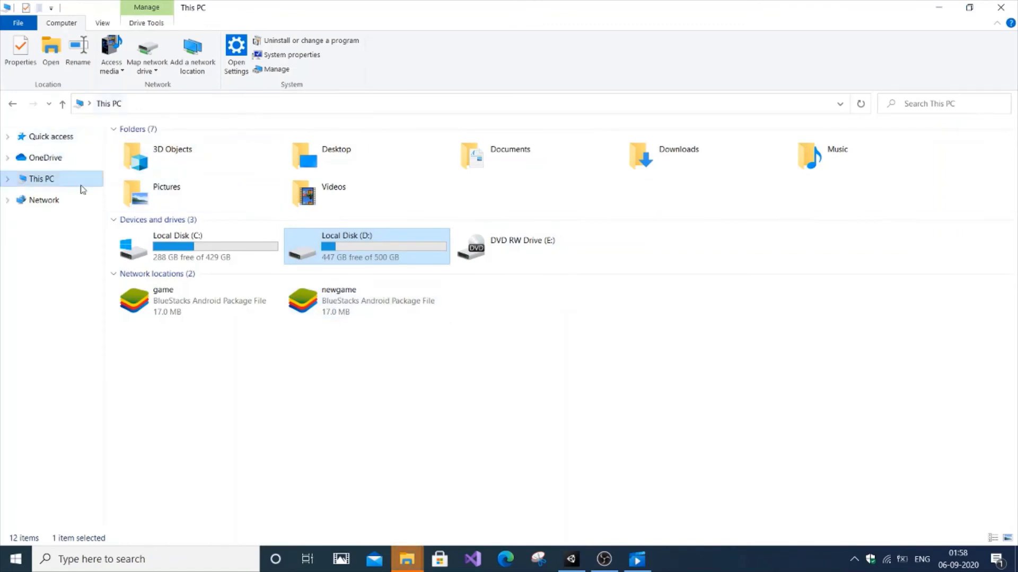
click(302, 335)
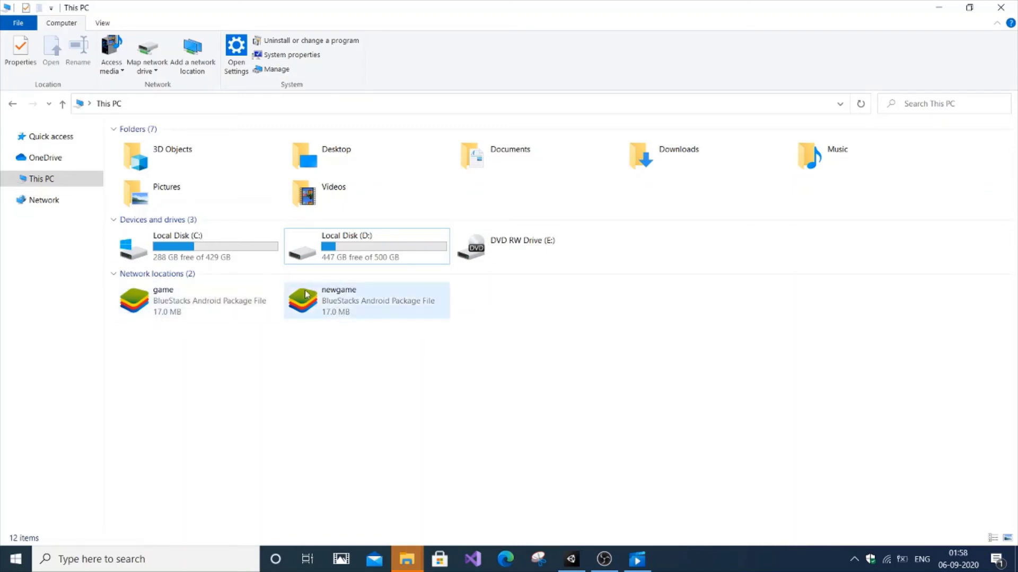
click(326, 315)
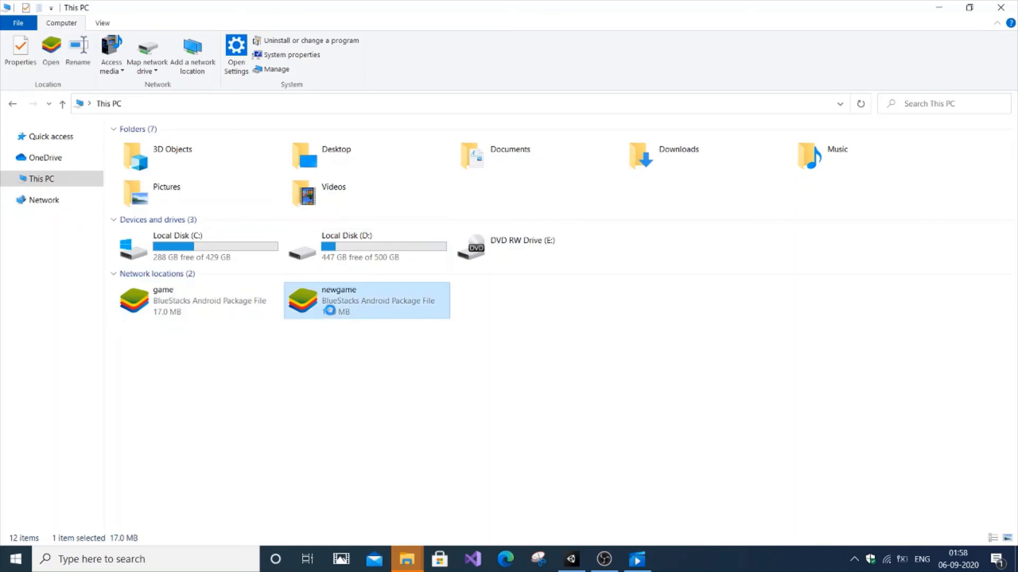
right_click(330, 313)
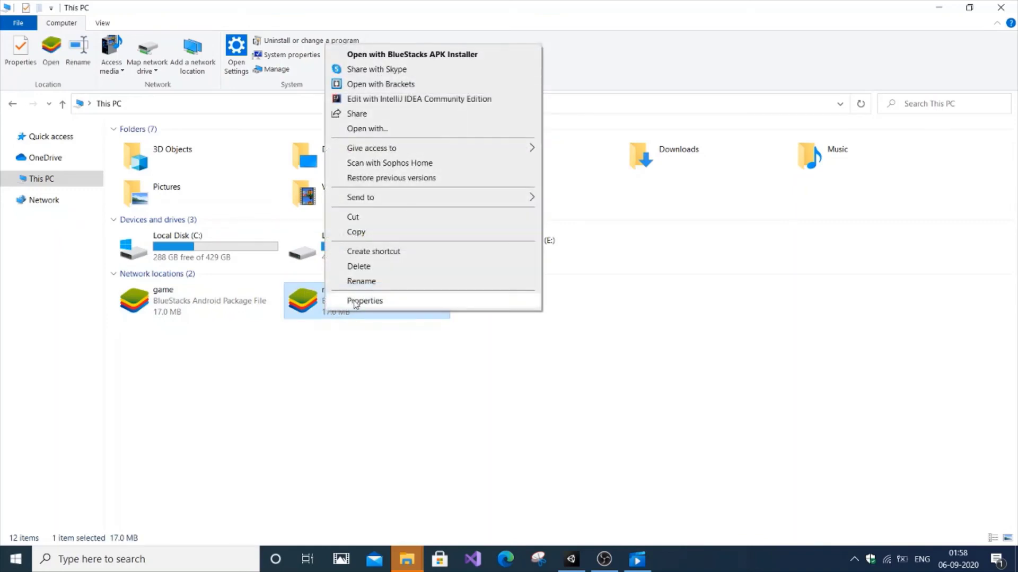
click(364, 301)
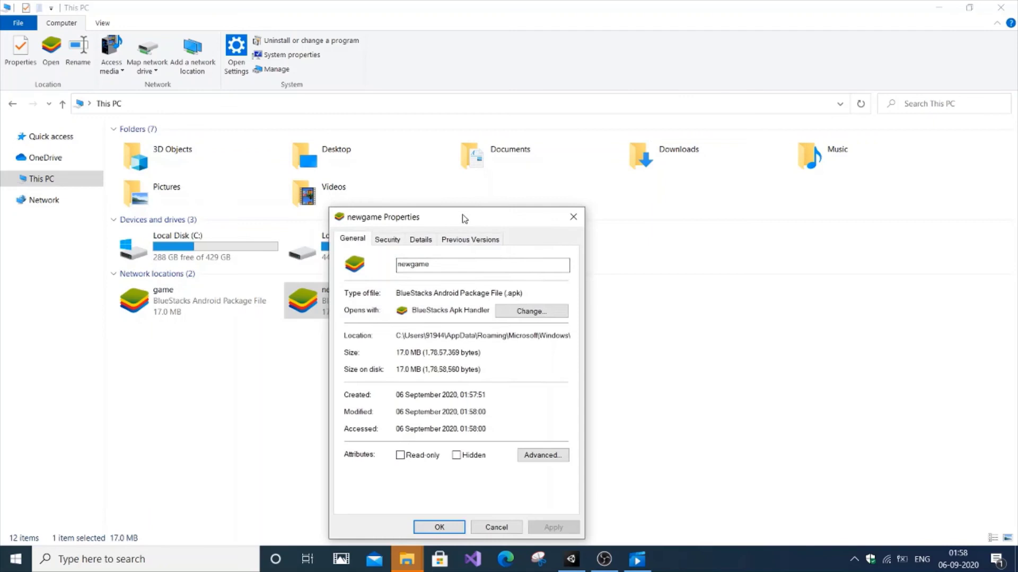
drag(461, 218, 599, 98)
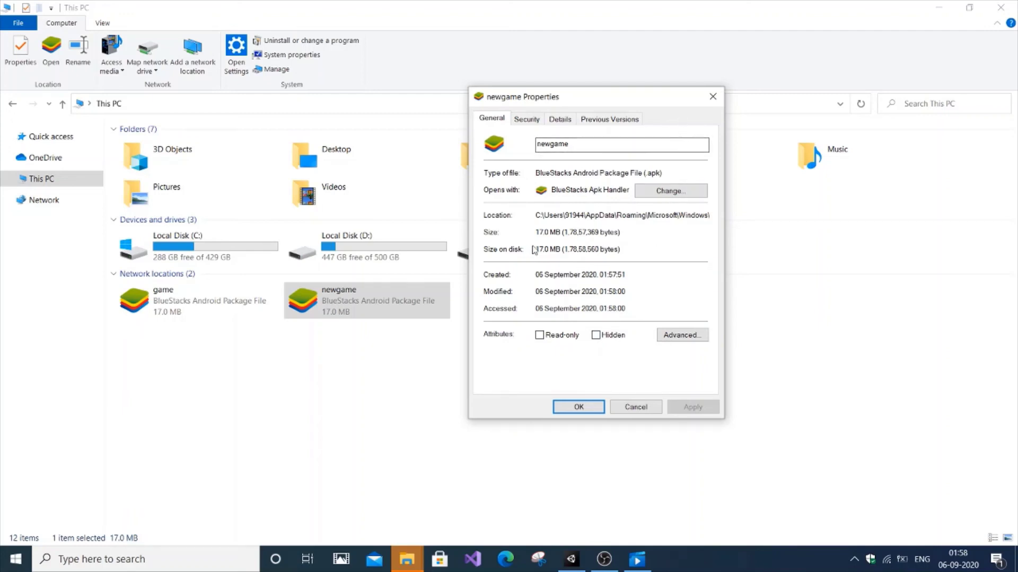
click(706, 101)
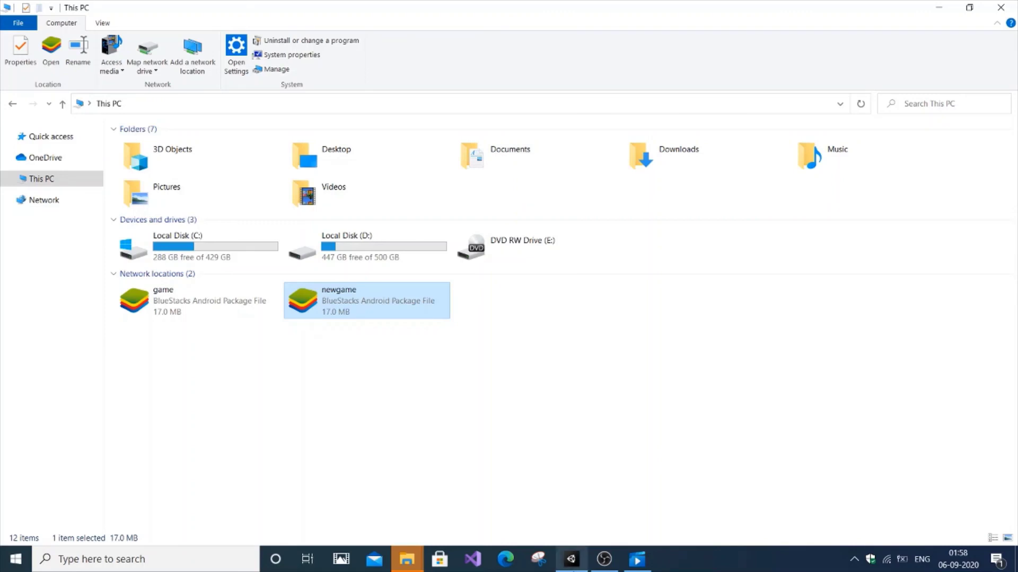
Switch back to the Unity editor showing the Android Build Settings.
click(570, 559)
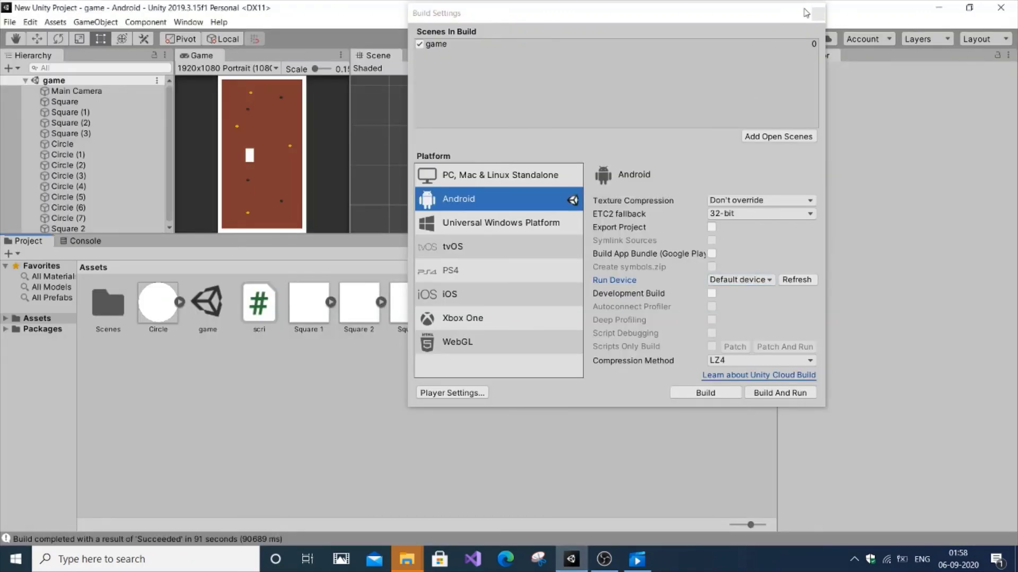